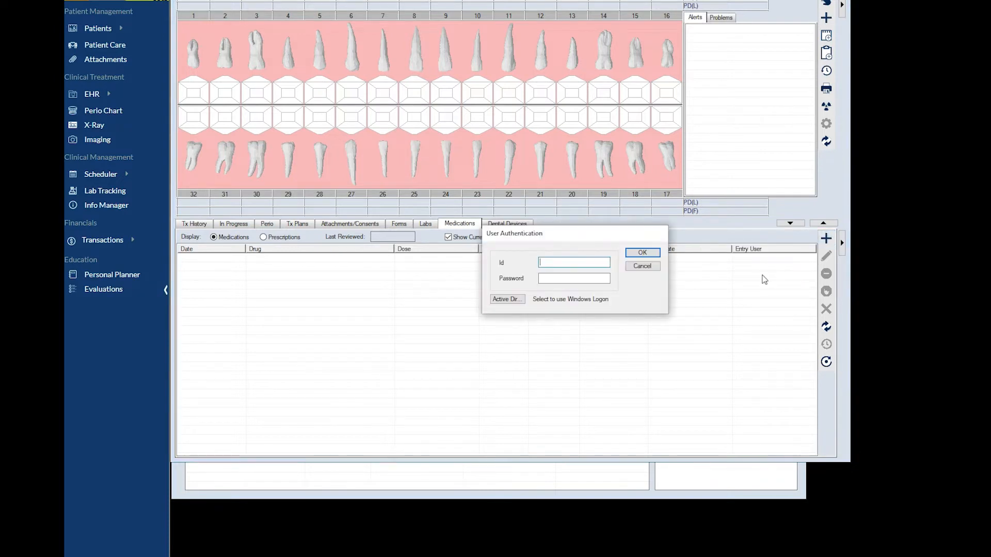
# Step: Search for CVS retail pharmacies in zip 73132 and set CVS Pharmacy # 6020 as the patient's default pharmacy
pyautogui.press('Return')
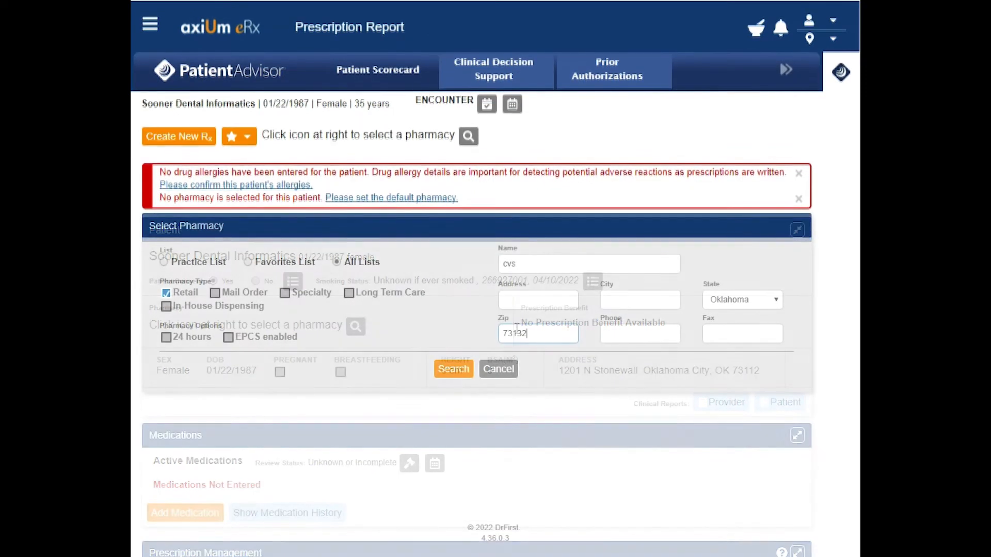
pyautogui.click(452, 368)
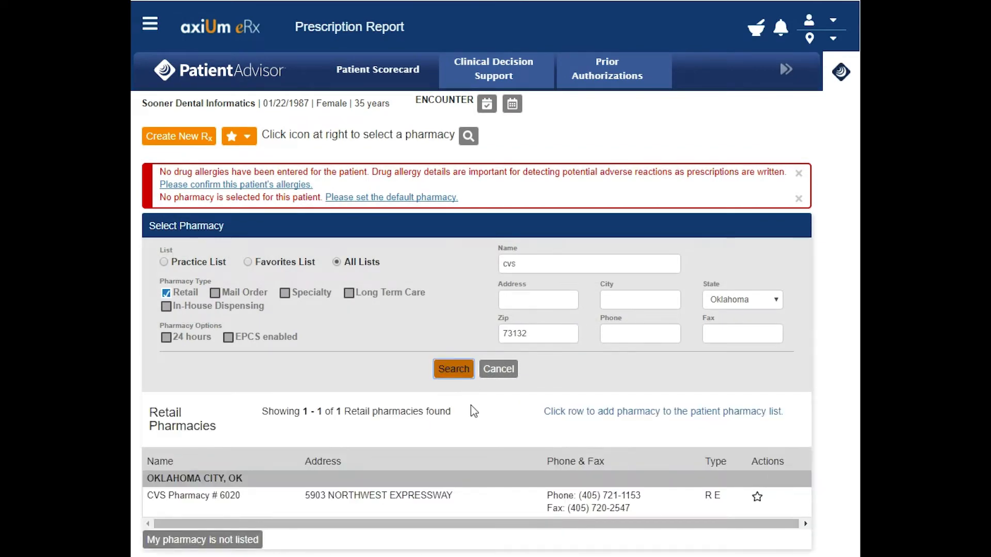
pyautogui.scroll(-1, 332, 462)
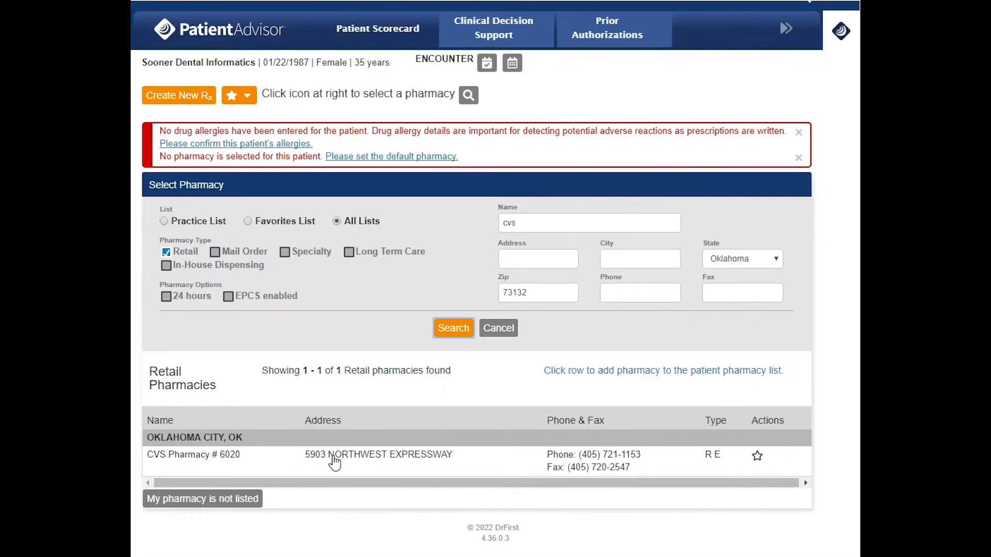
pyautogui.doubleClick(333, 455)
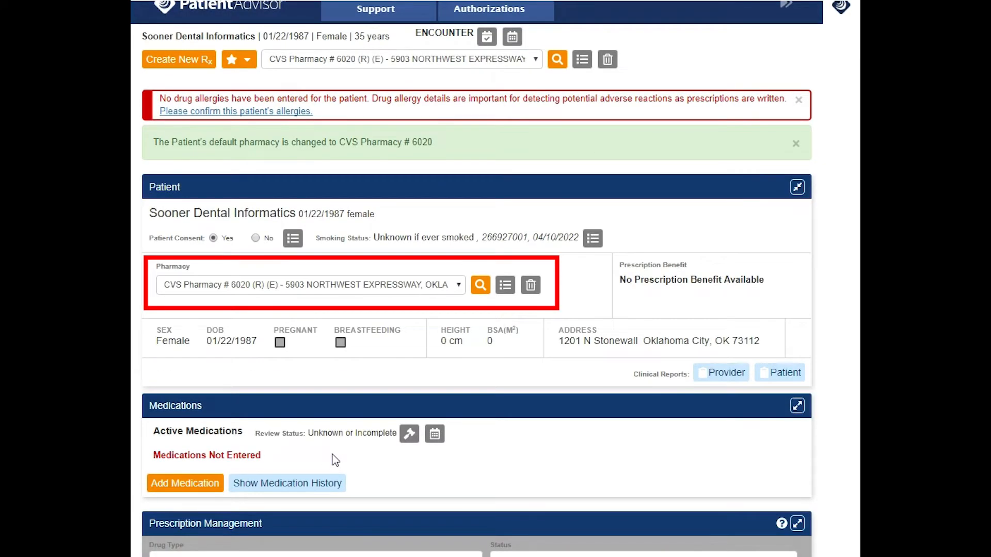
# Step: Show the patient's medication history from other sources
pyautogui.scroll(-5, 335, 459)
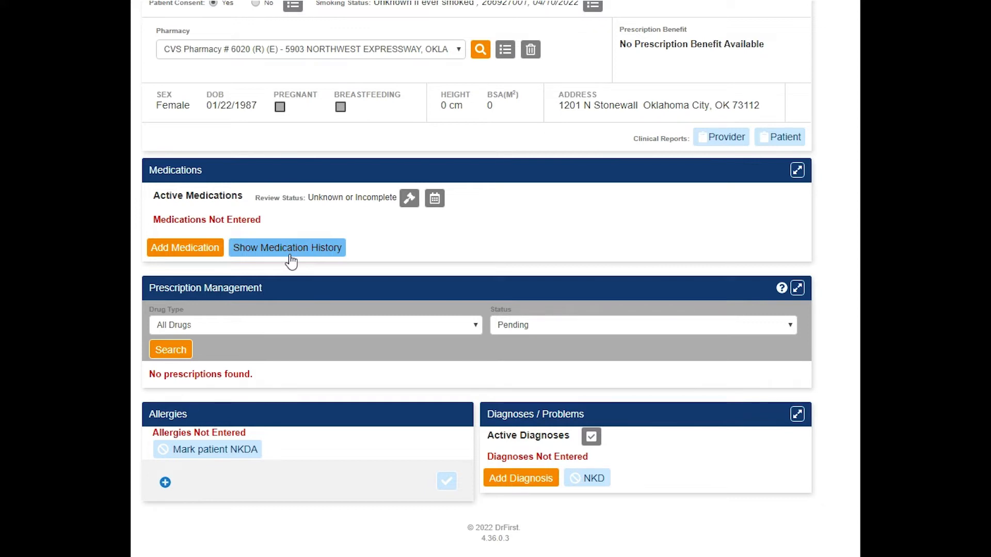
pyautogui.click(291, 255)
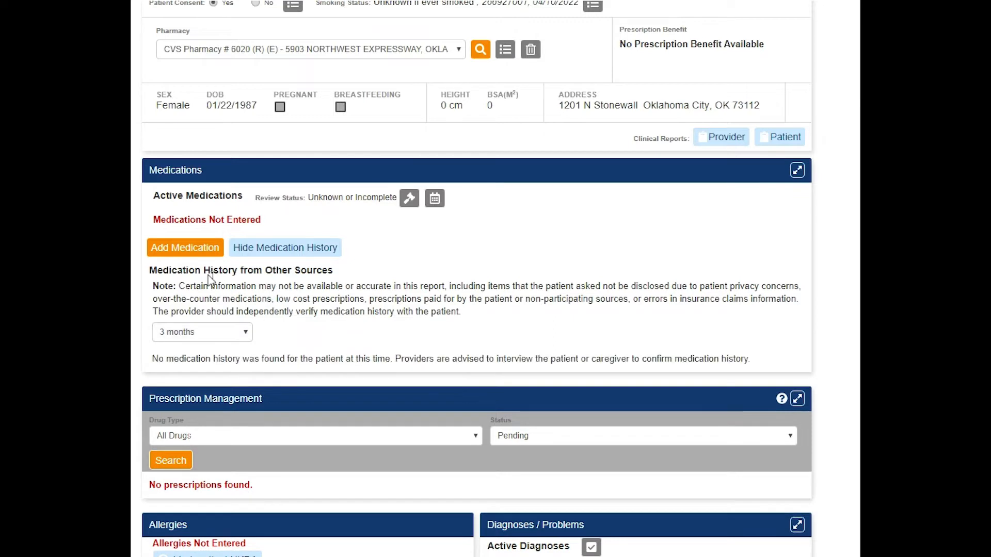
# Step: Add Tylenol (acetaminophen) capsule 500 mg as an active medication, take 2 capsules by mouth once a day
pyautogui.click(185, 248)
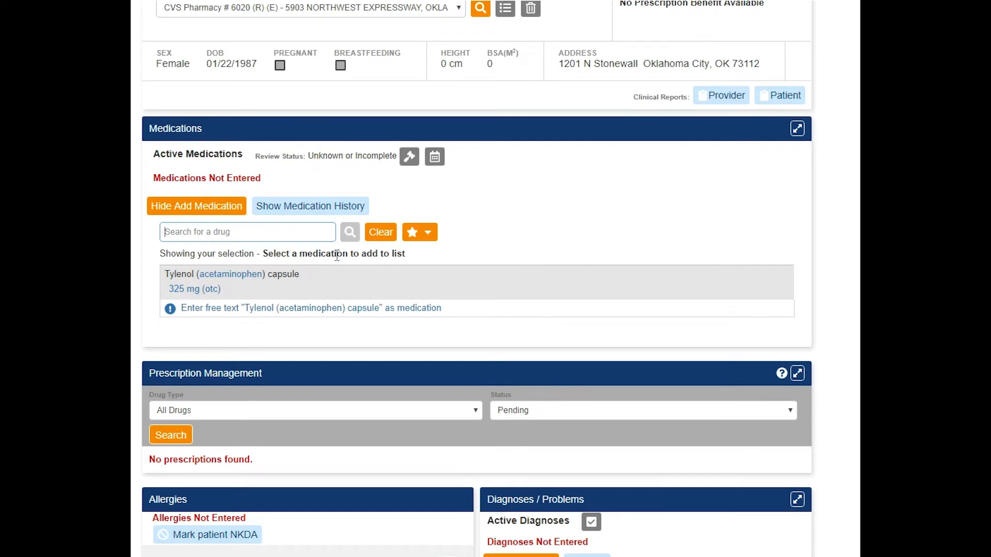
pyautogui.click(260, 309)
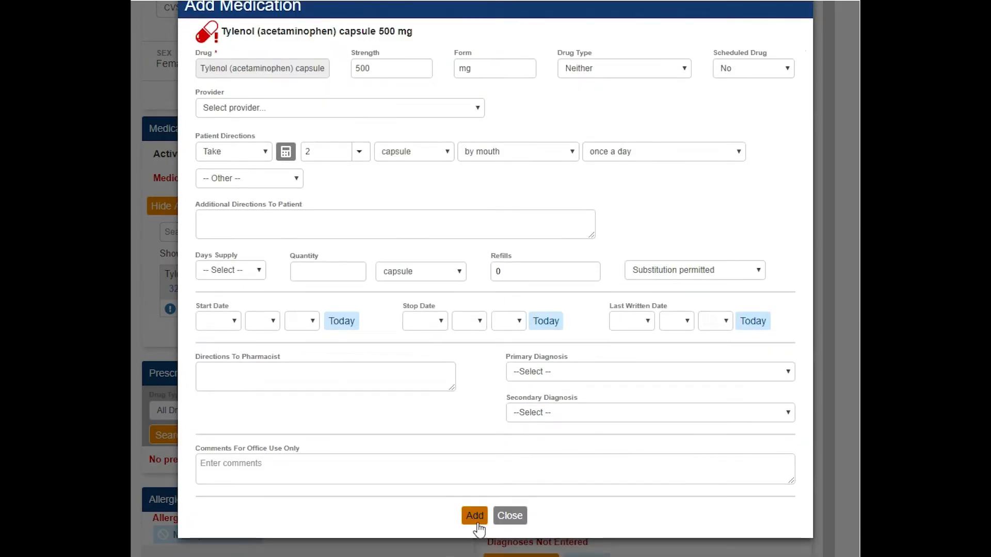
pyautogui.click(477, 522)
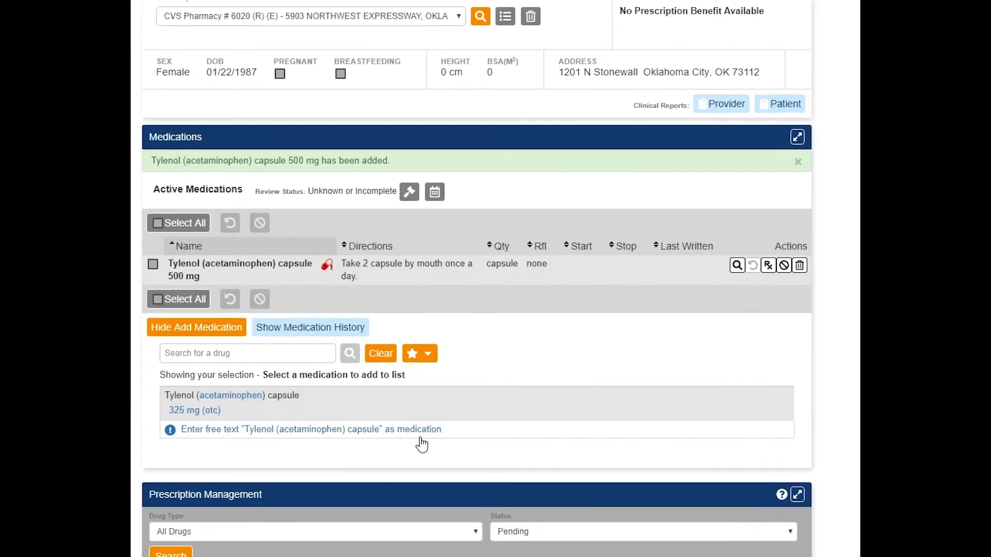
# Step: Mark the medication list review status as Complete and confirm the review
pyautogui.click(410, 201)
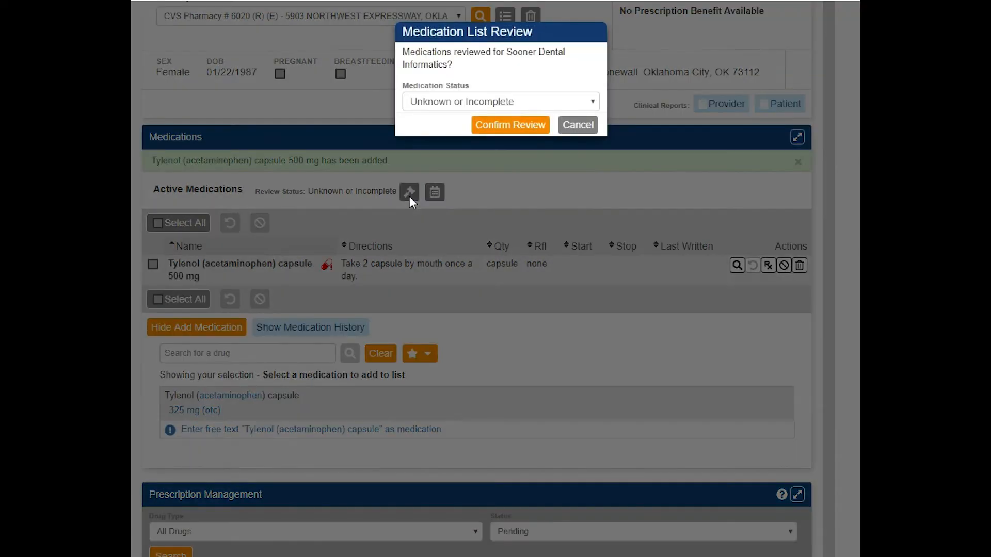
pyautogui.click(464, 102)
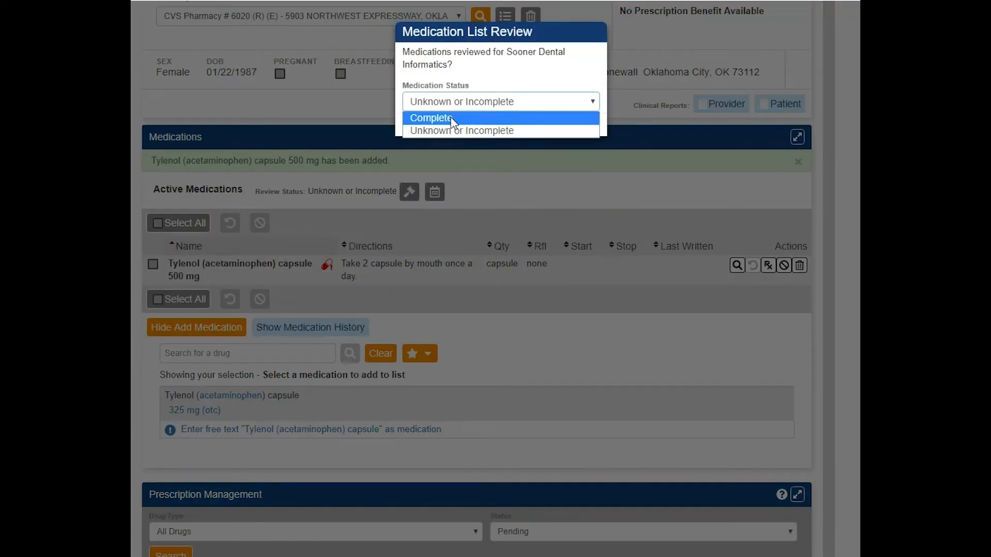
pyautogui.click(453, 119)
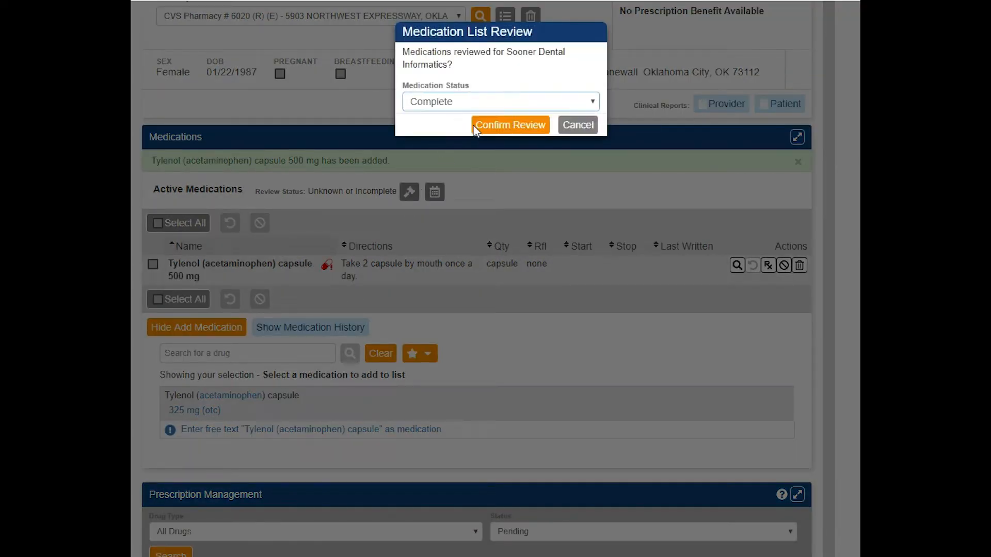
pyautogui.click(498, 126)
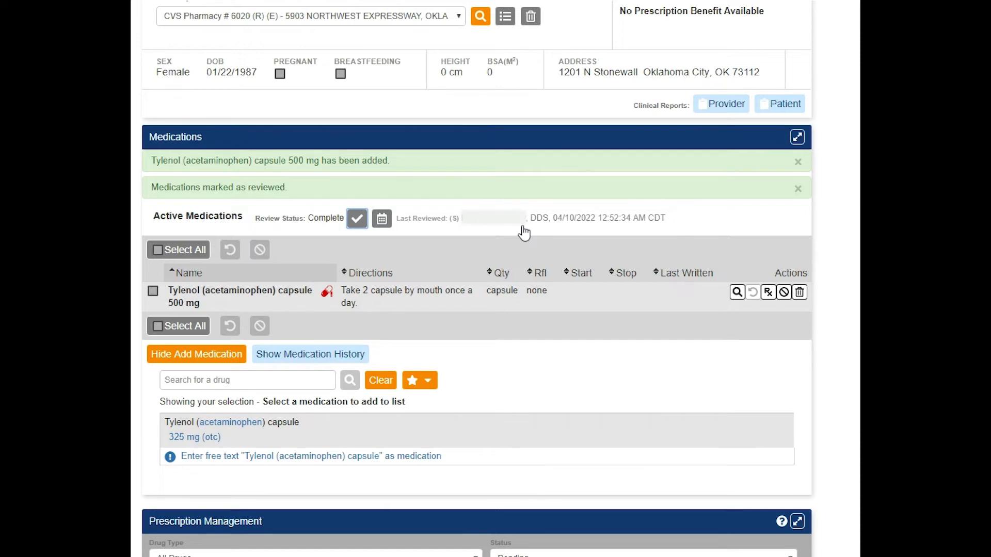
# Step: Add a Sulfa (Sulfonamide Antibiotics) allergy with a Hives reaction and Mild severity
pyautogui.scroll(-5, 524, 233)
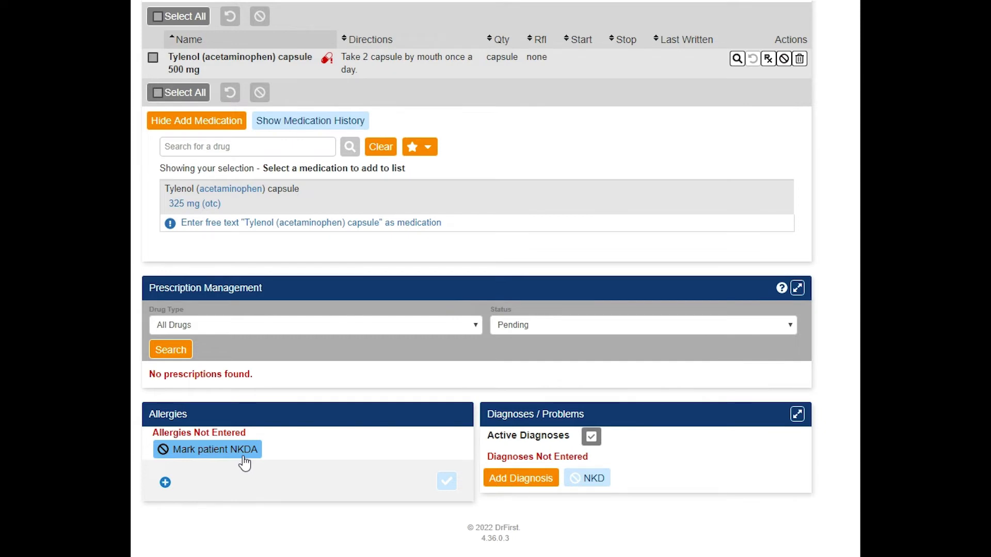
pyautogui.click(165, 482)
pyautogui.write('sulfa')
pyautogui.click(191, 491)
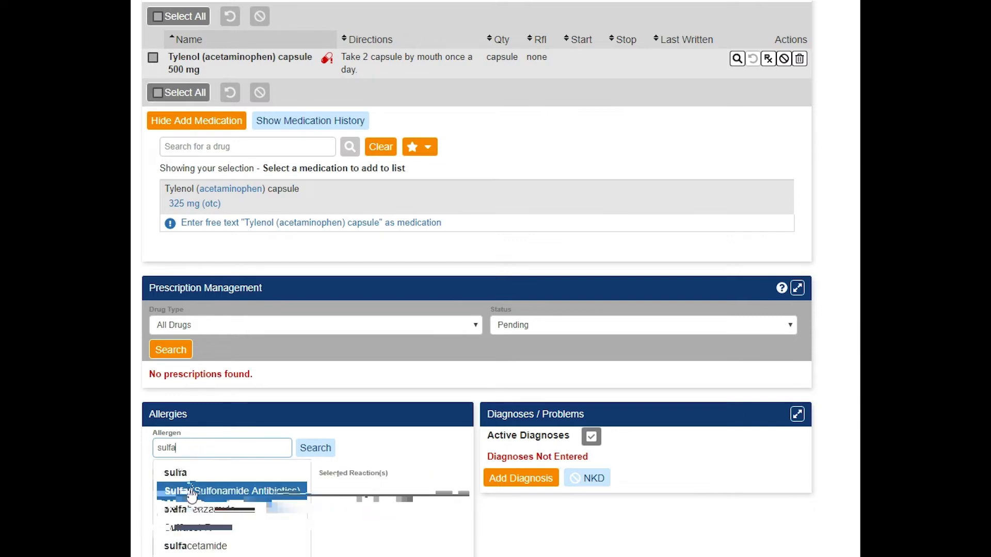
pyautogui.click(192, 492)
pyautogui.scroll(-5, 197, 483)
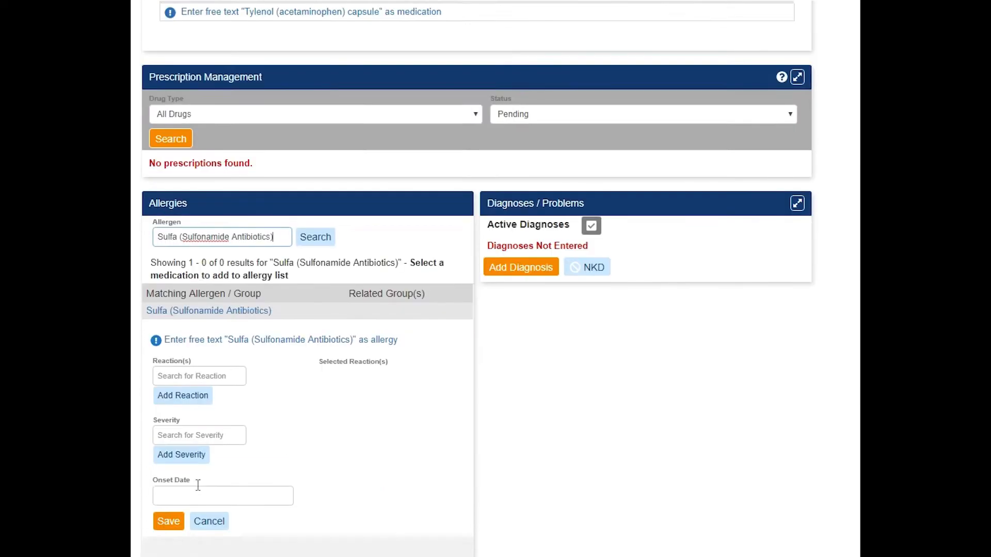
pyautogui.click(199, 318)
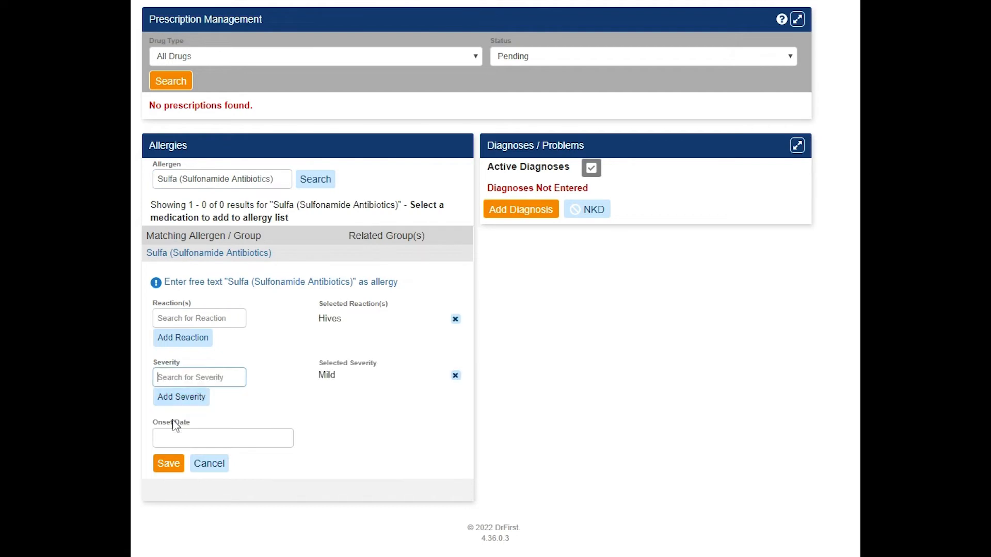
pyautogui.click(164, 465)
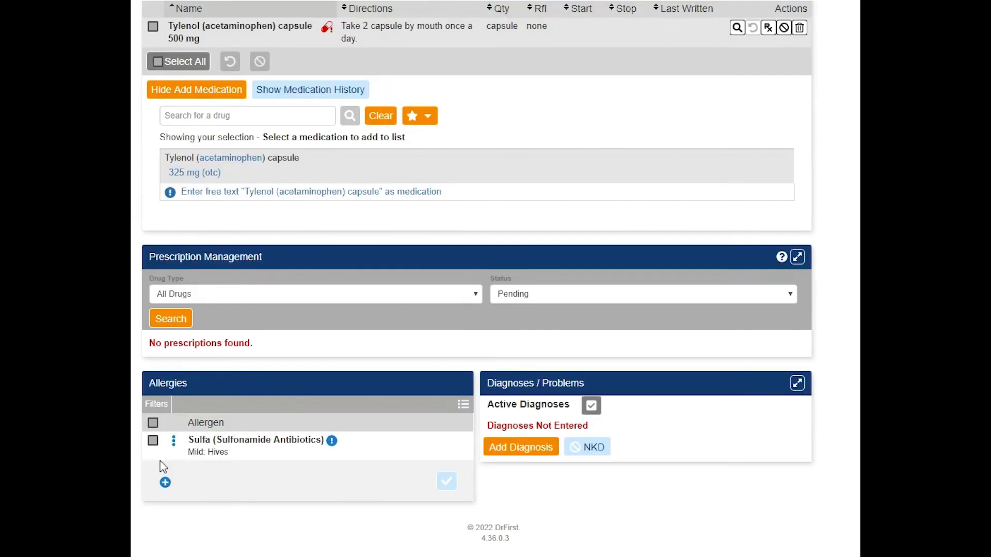
# Step: Mark the allergy list as reviewed and confirm the review
pyautogui.click(447, 490)
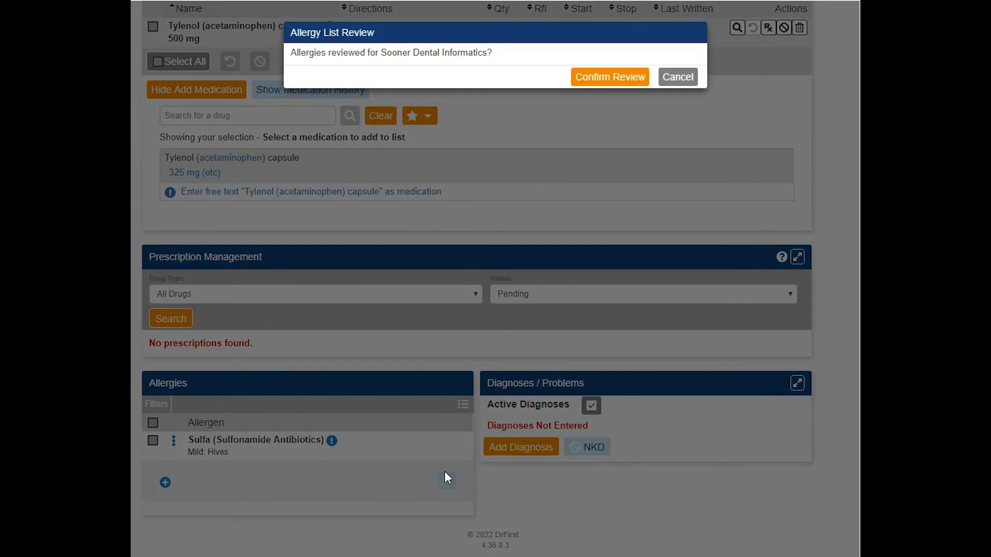
pyautogui.click(596, 78)
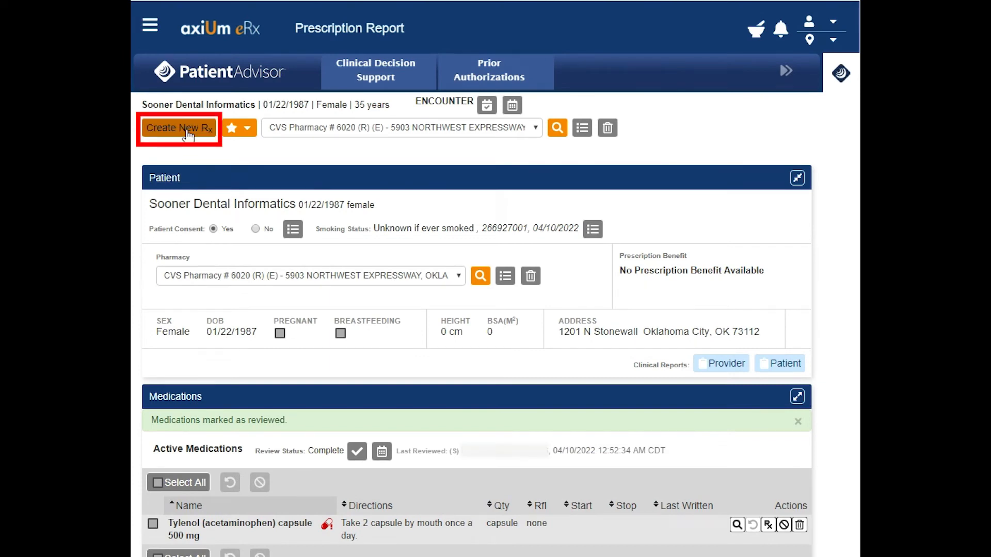
# Step: Start a new prescription for PreviDent 5000 Plus (fluoride (sodium)) cream as free-text medication
pyautogui.click(188, 135)
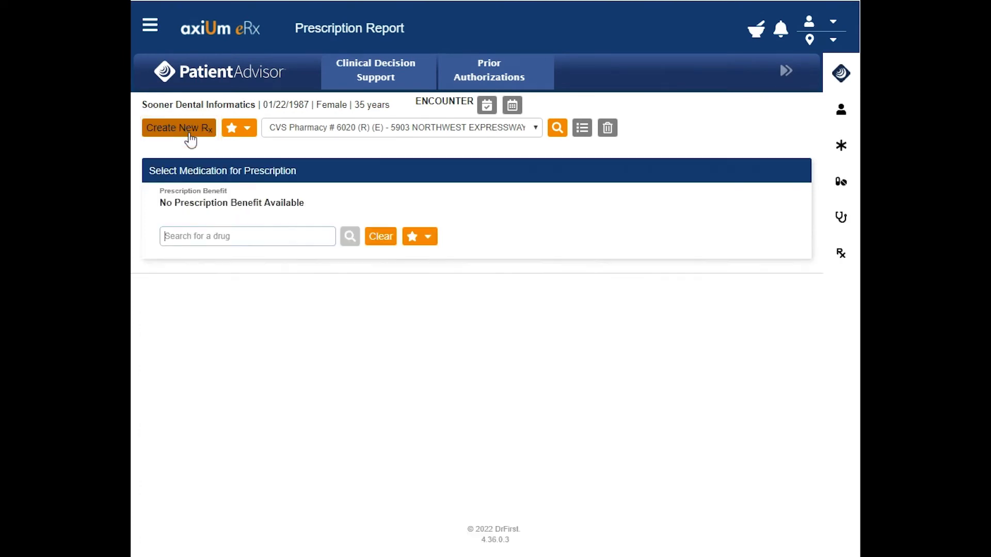
pyautogui.write('prevident')
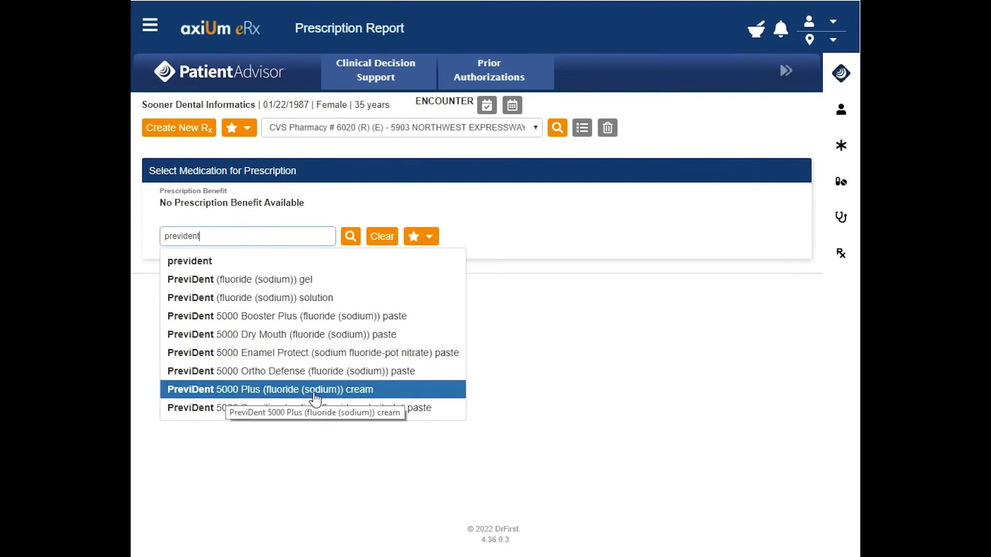
pyautogui.click(344, 394)
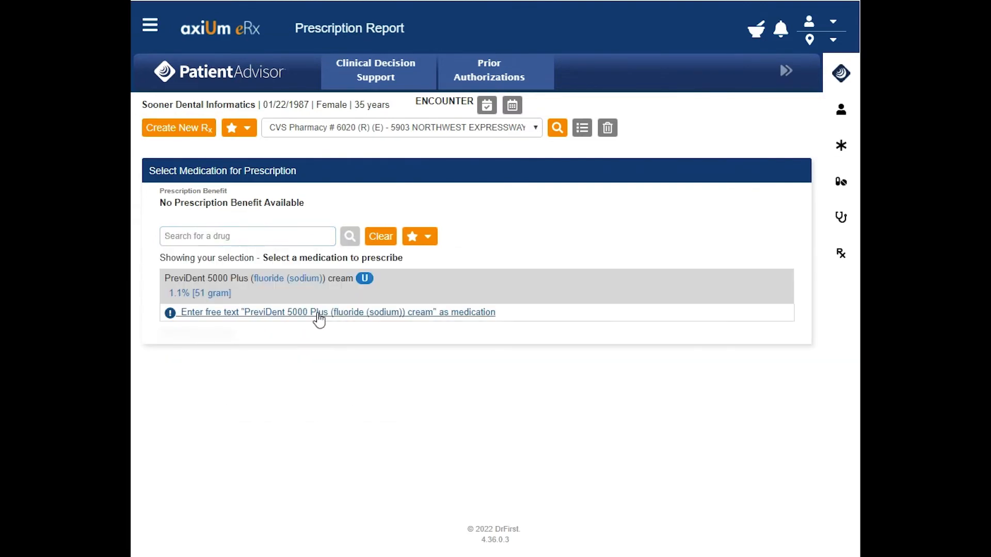
pyautogui.click(318, 314)
# Step: Set the prescription's drug type to Neither and scheduled drug to No
pyautogui.click(578, 296)
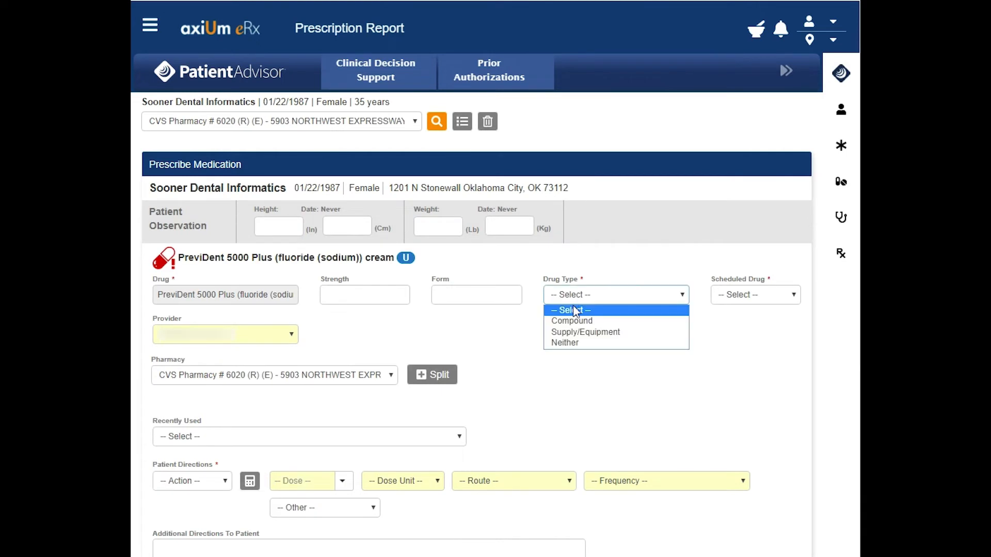
pyautogui.click(570, 340)
pyautogui.click(741, 296)
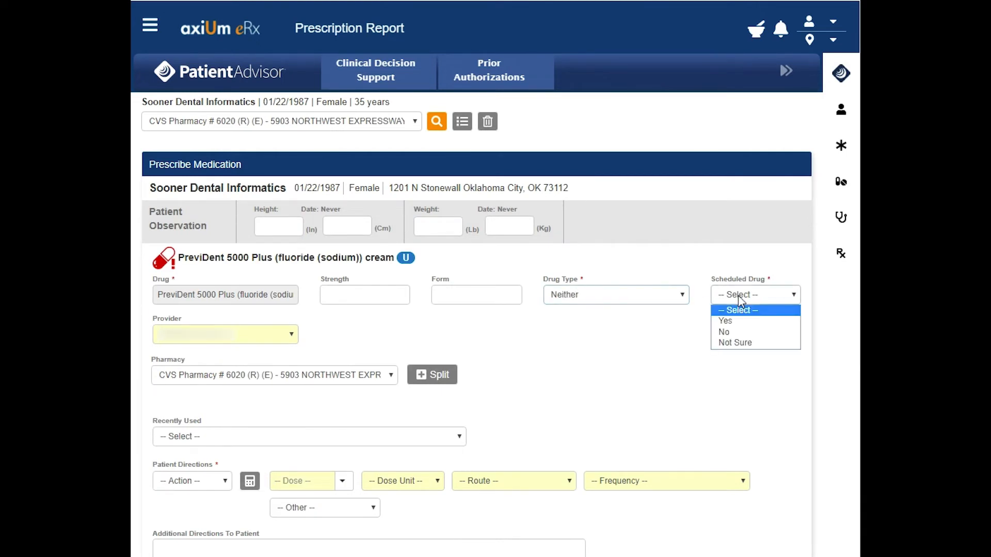
pyautogui.click(735, 334)
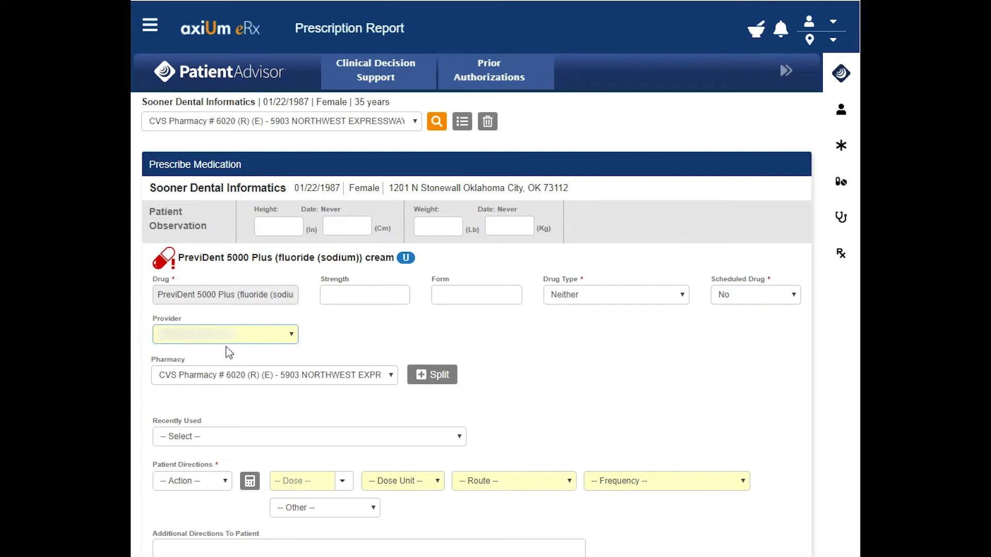
# Step: Set the prescription quantity to 1
pyautogui.scroll(-6, 757, 416)
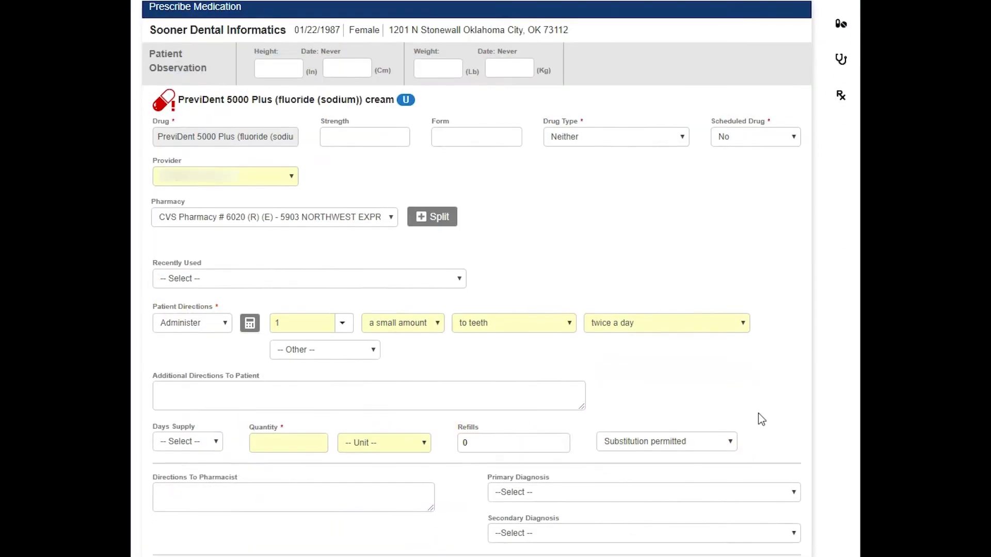
pyautogui.click(305, 299)
pyautogui.write('1')
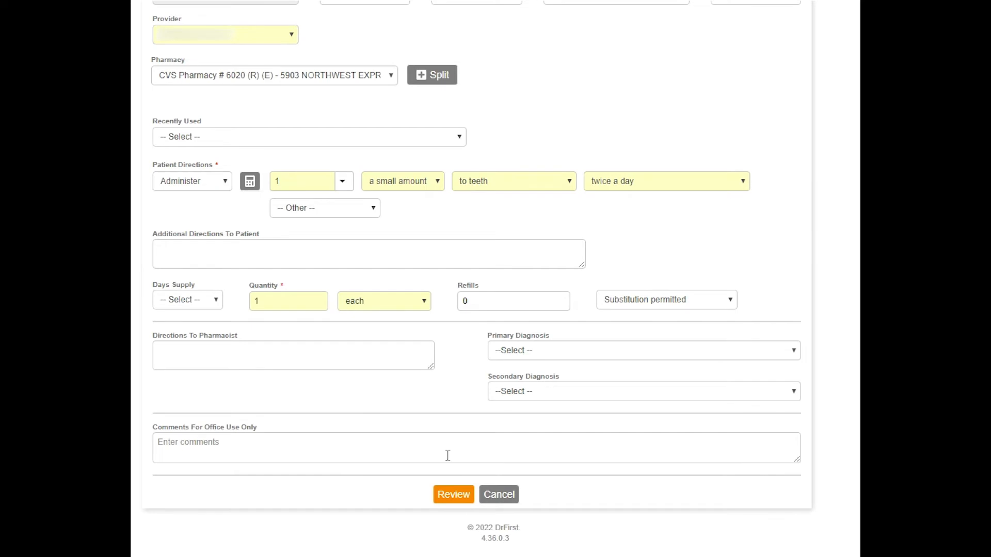
# Step: Review the prescription and save it as a pending Rx
pyautogui.click(452, 495)
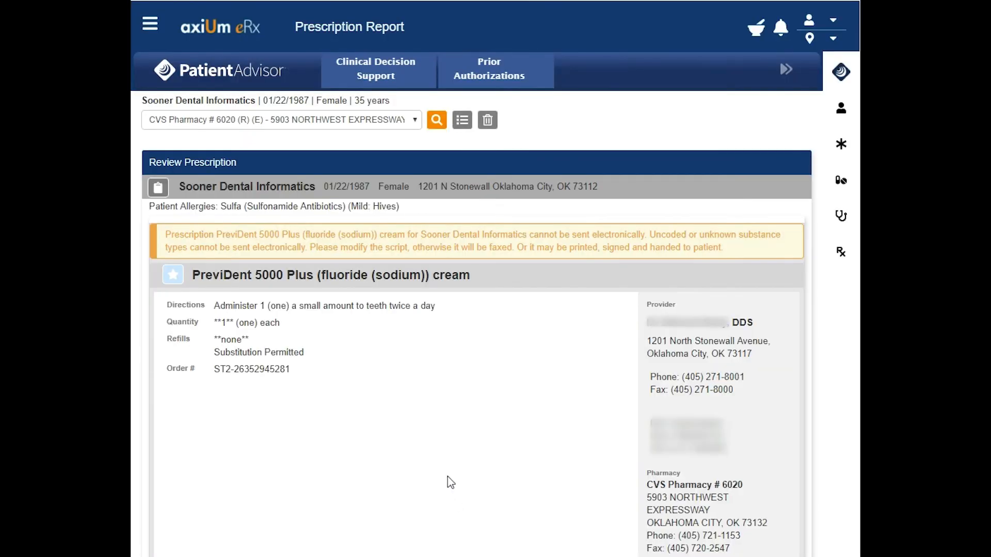
pyautogui.scroll(-3, 447, 476)
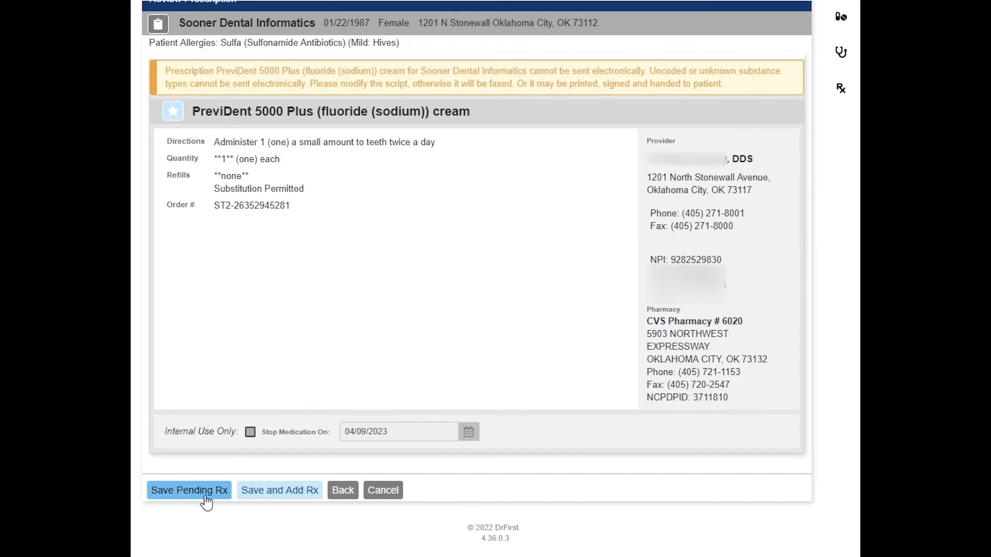
pyautogui.click(189, 490)
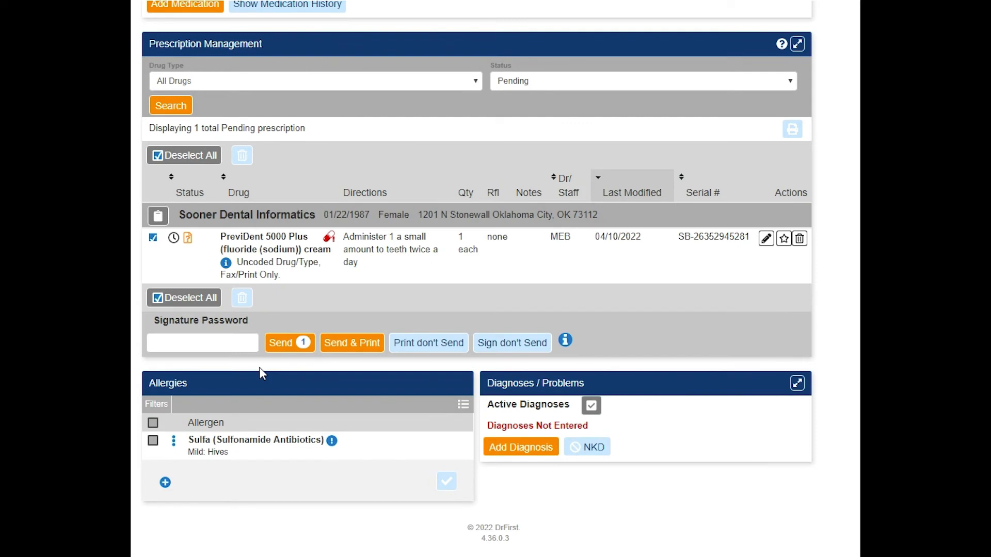
# Step: Enter the signature password for the pending PreviDent prescription
pyautogui.click(221, 342)
pyautogui.write('****')
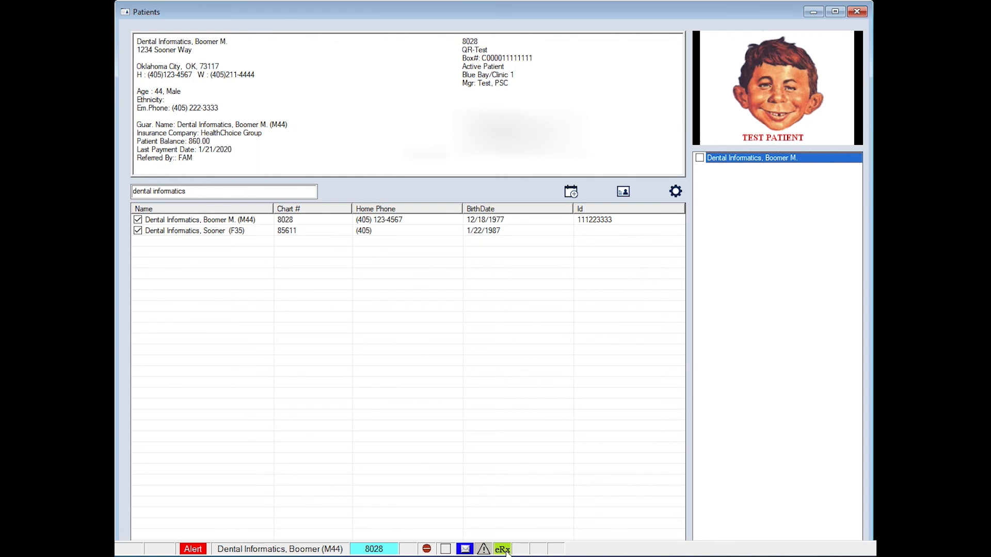
# Step: Open the eRx notifications and their prescription reports
pyautogui.click(503, 549)
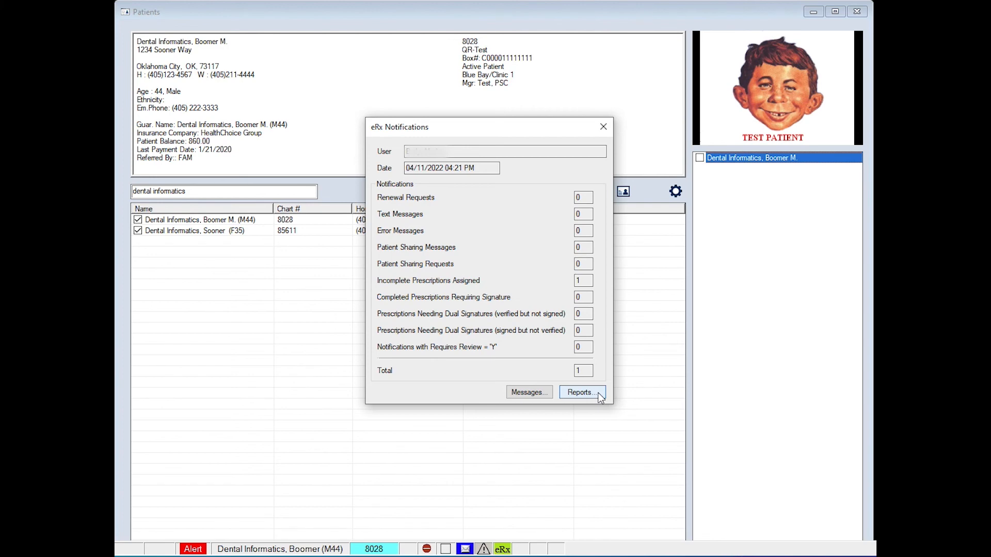
pyautogui.click(581, 393)
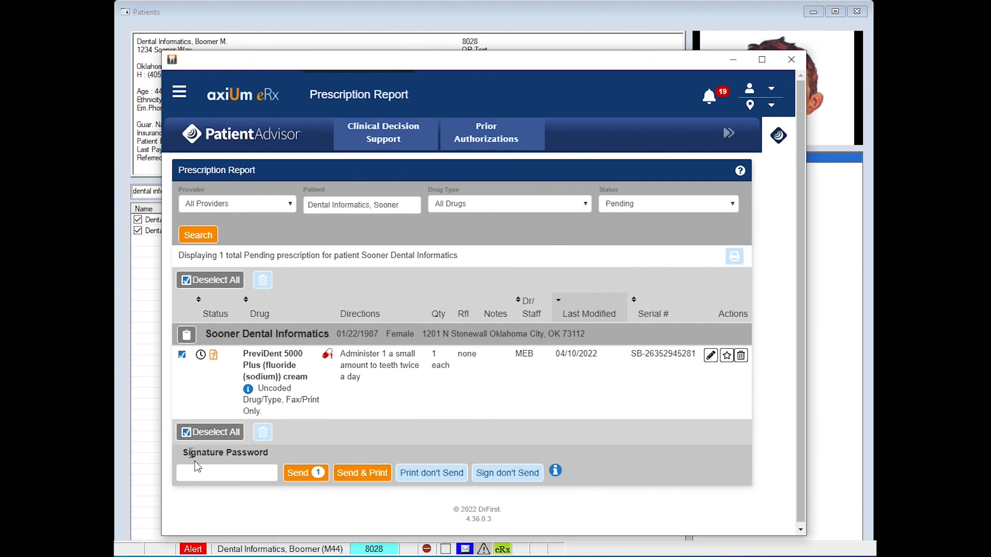
# Step: Enter the signature password and send the pending PreviDent prescription
pyautogui.click(238, 472)
pyautogui.write('•••••••')
pyautogui.click(305, 481)
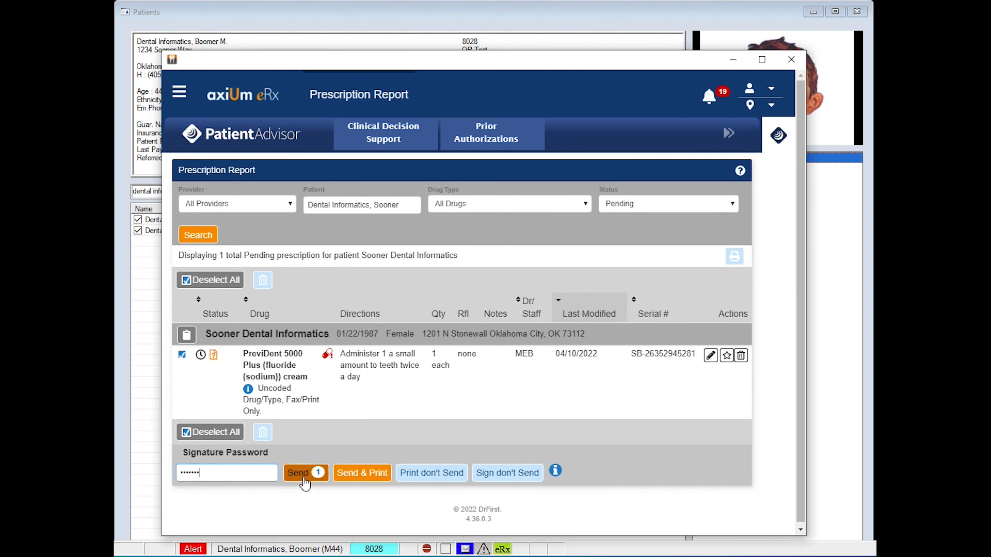